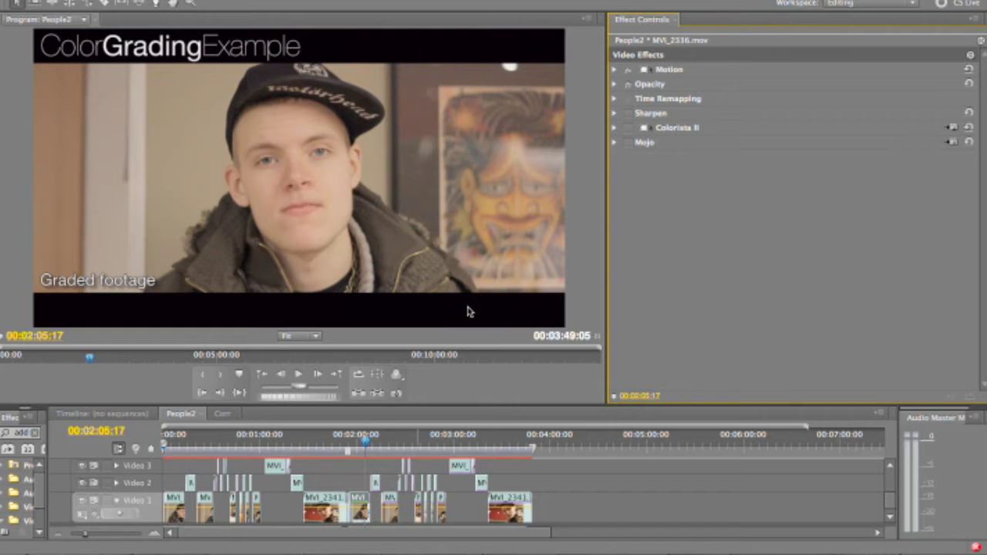
# Step: Scrub the People2 timeline to preview the later interview shots
pyautogui.click(500, 442)
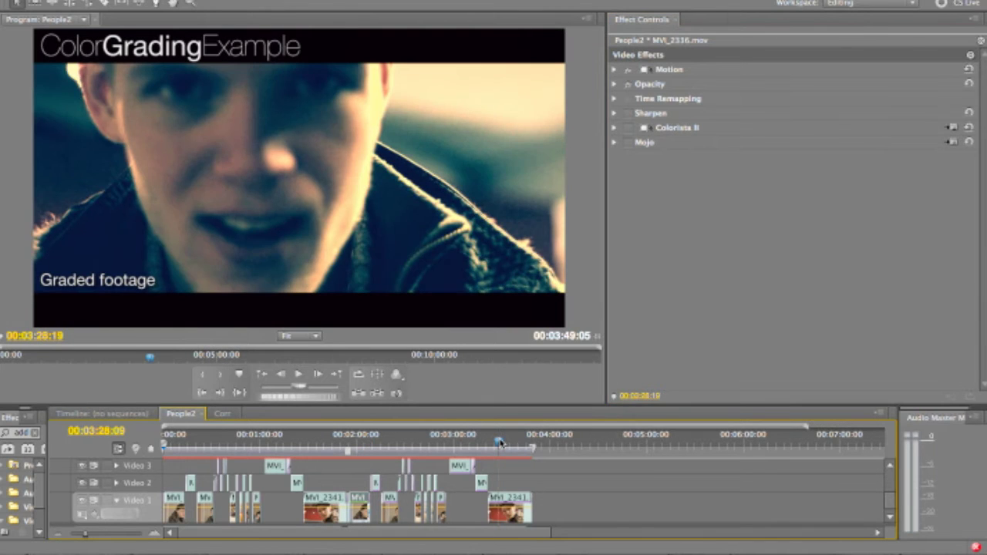
pyautogui.moveTo(499, 442); pyautogui.dragTo(496, 442)
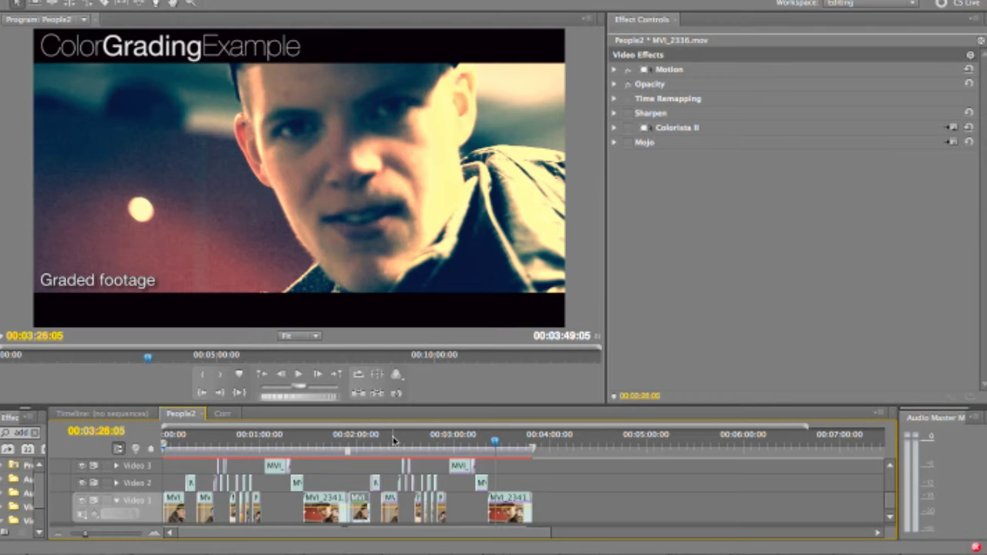
# Step: Return to the clip at 00:02:19:12, select its Sharpen effect, and view the Program monitor at 100%
pyautogui.click(388, 440)
pyautogui.click(629, 311)
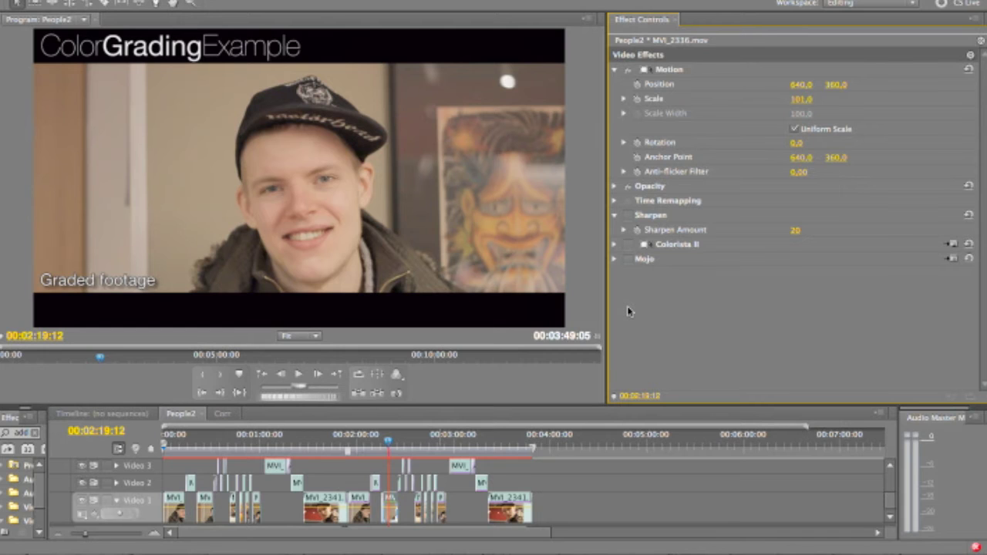
pyautogui.click(648, 217)
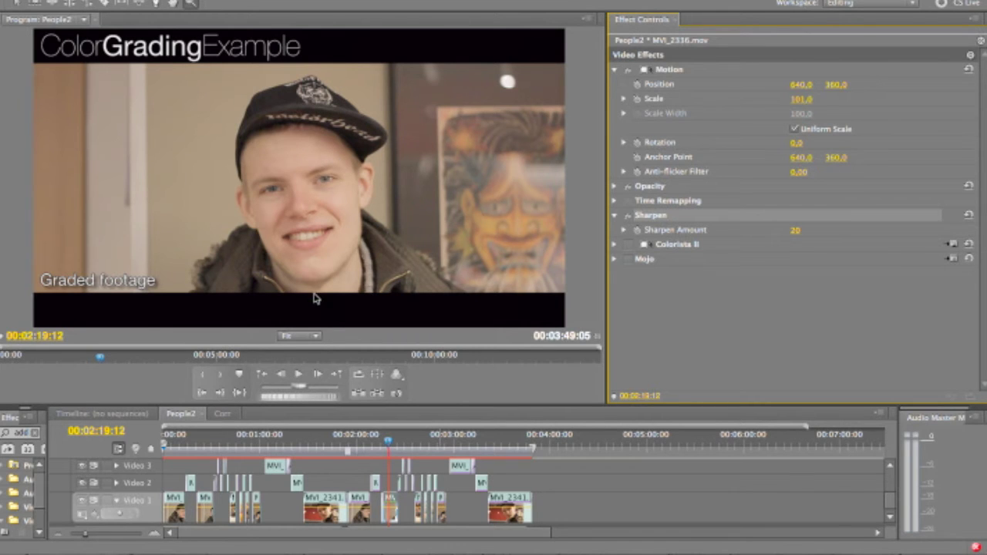
pyautogui.click(312, 337)
pyautogui.click(301, 424)
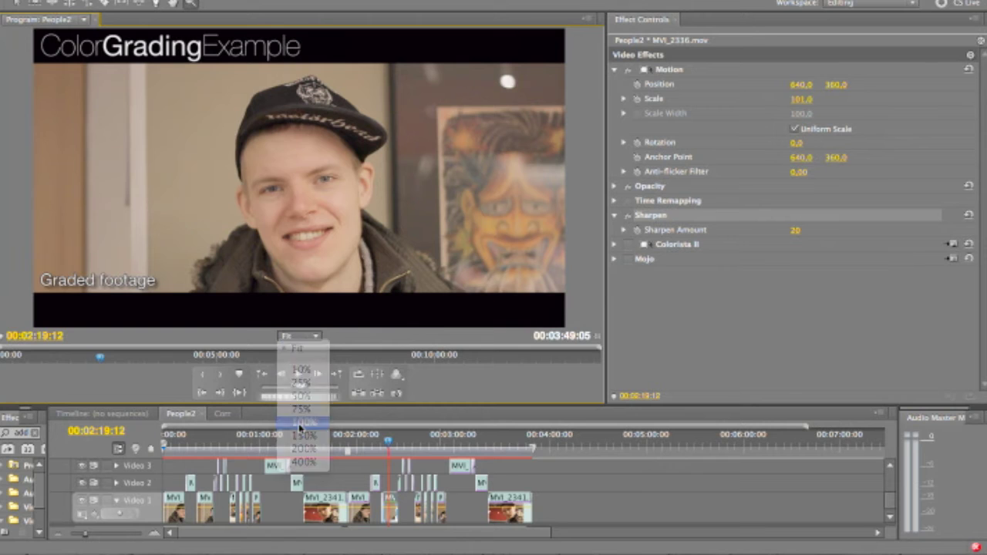
# Step: Toggle Sharpen off and on to compare, then scrub its Amount up and back to 20
pyautogui.click(628, 217)
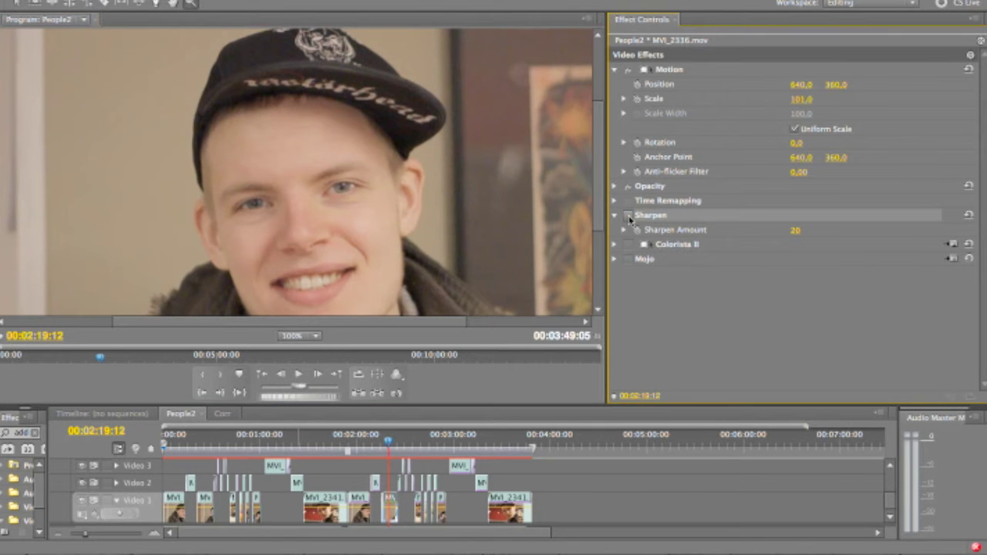
pyautogui.click(628, 216)
pyautogui.click(629, 217)
pyautogui.click(628, 217)
pyautogui.click(628, 217)
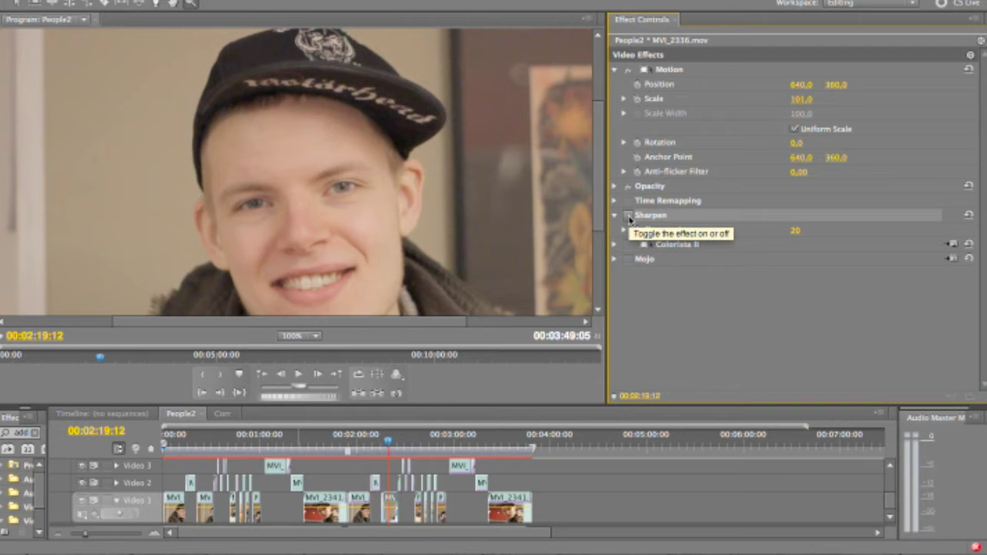
pyautogui.click(628, 216)
pyautogui.click(629, 217)
pyautogui.click(629, 217)
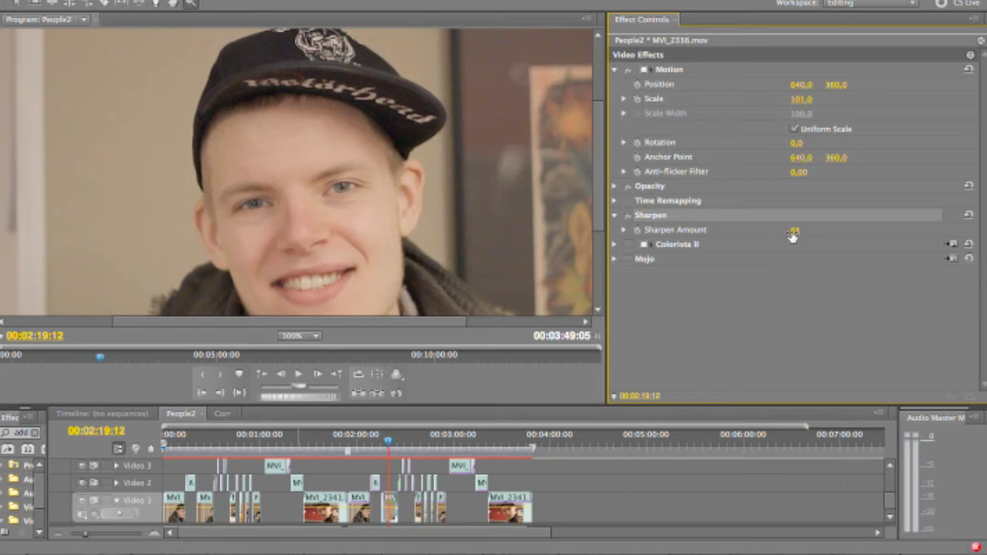
pyautogui.moveTo(792, 237)
pyautogui.mouseDown()
pyautogui.moveTo(820, 234)
pyautogui.moveTo(797, 236)
pyautogui.mouseUp()
pyautogui.moveTo(797, 236); pyautogui.dragTo(809, 231)
# Step: Enable Colorista II, fit the frame in the monitor, and compare the grade off and on
pyautogui.click(630, 244)
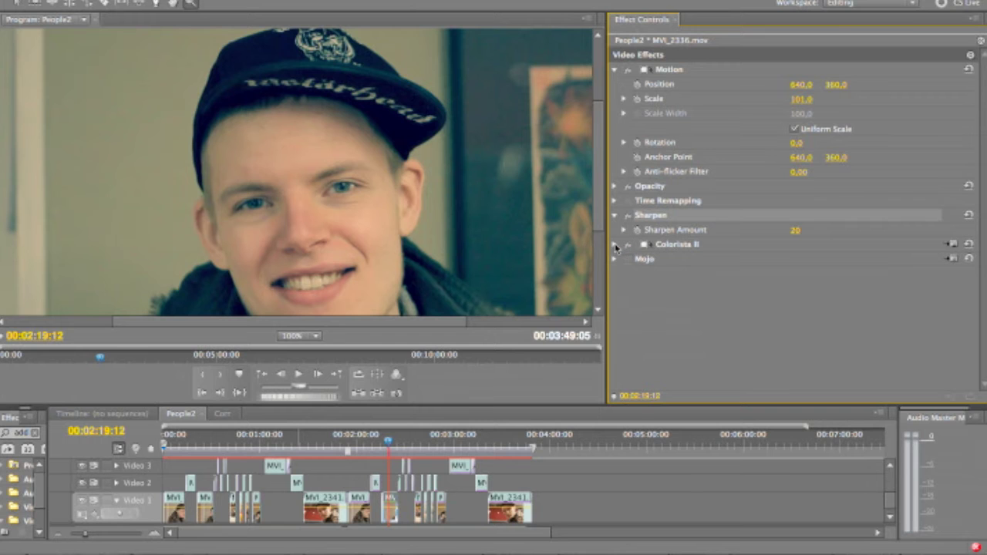
pyautogui.click(616, 244)
pyautogui.click(315, 336)
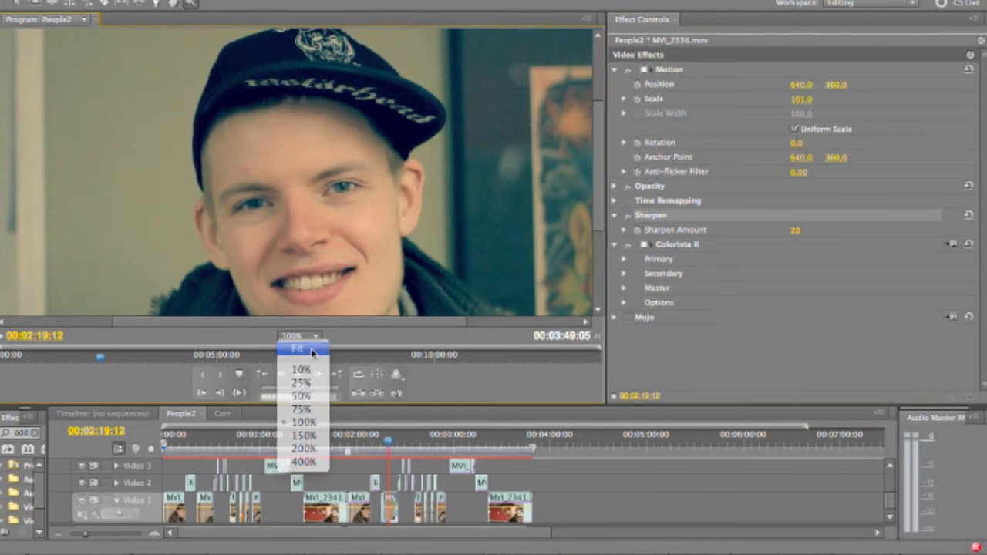
pyautogui.click(312, 350)
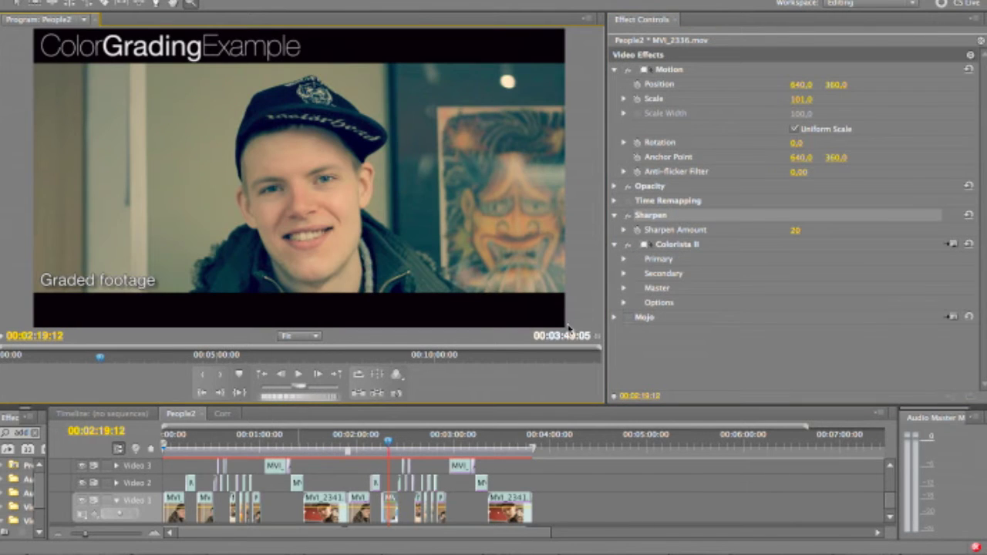
pyautogui.click(629, 246)
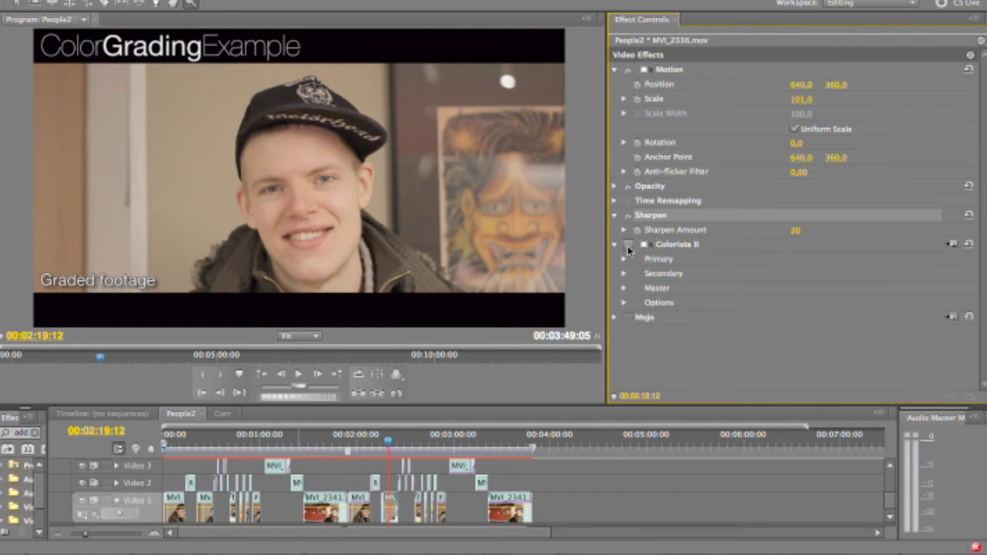
pyautogui.click(629, 246)
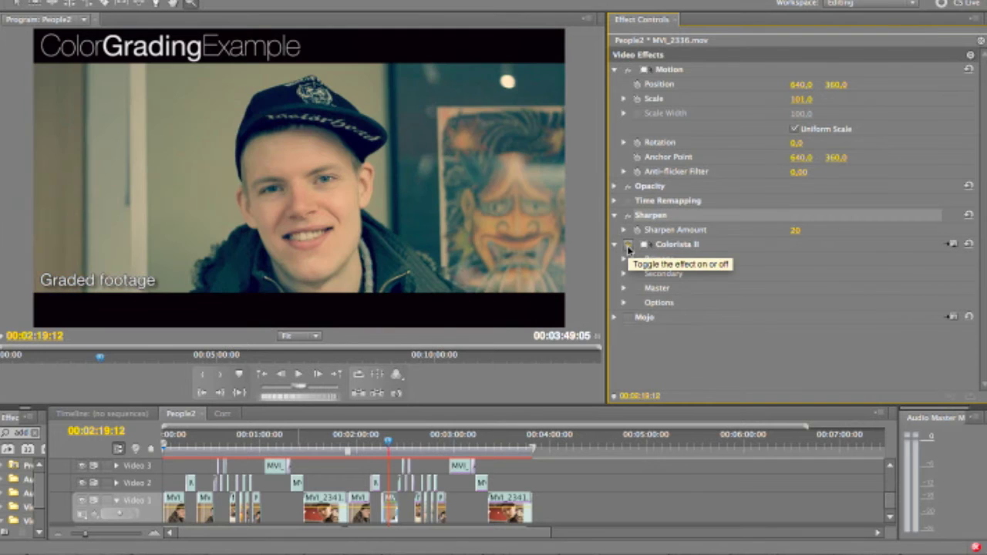
# Step: Expand Colorista II's Master settings and its Master 3-Way colour wheels
pyautogui.click(623, 290)
pyautogui.scroll(-2, 698, 302)
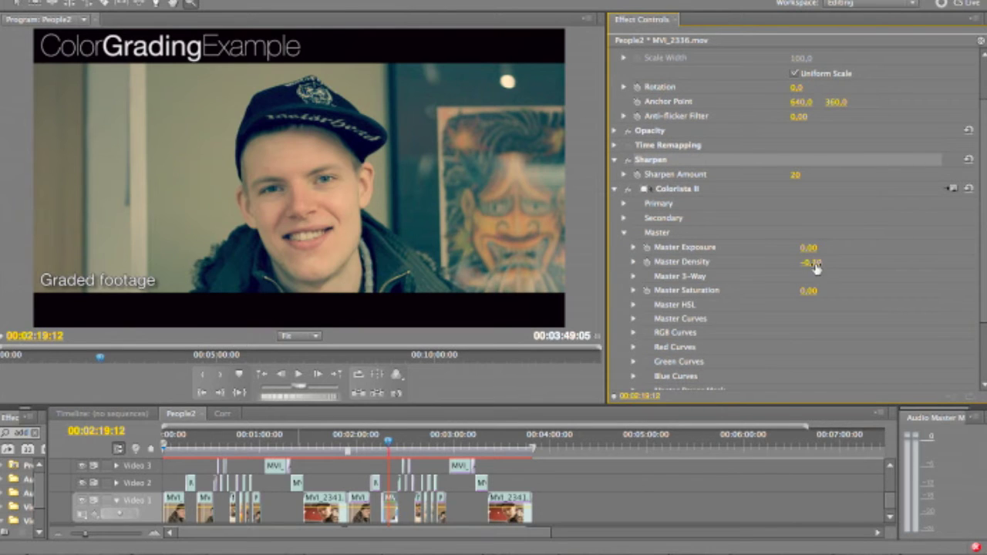
pyautogui.click(633, 277)
pyautogui.scroll(-3, 743, 281)
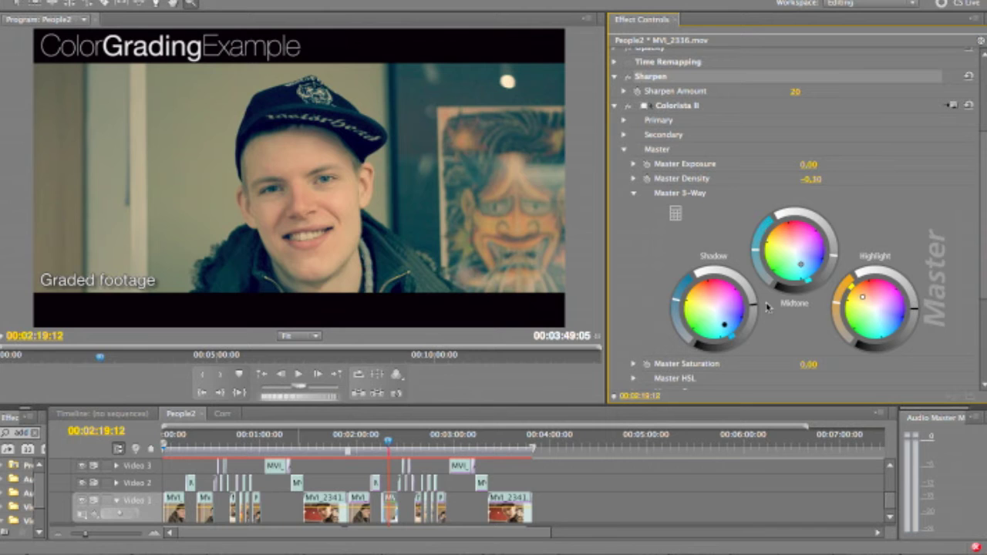
# Step: Browse the Primary and Secondary groups, then reopen the Master settings
pyautogui.click(625, 151)
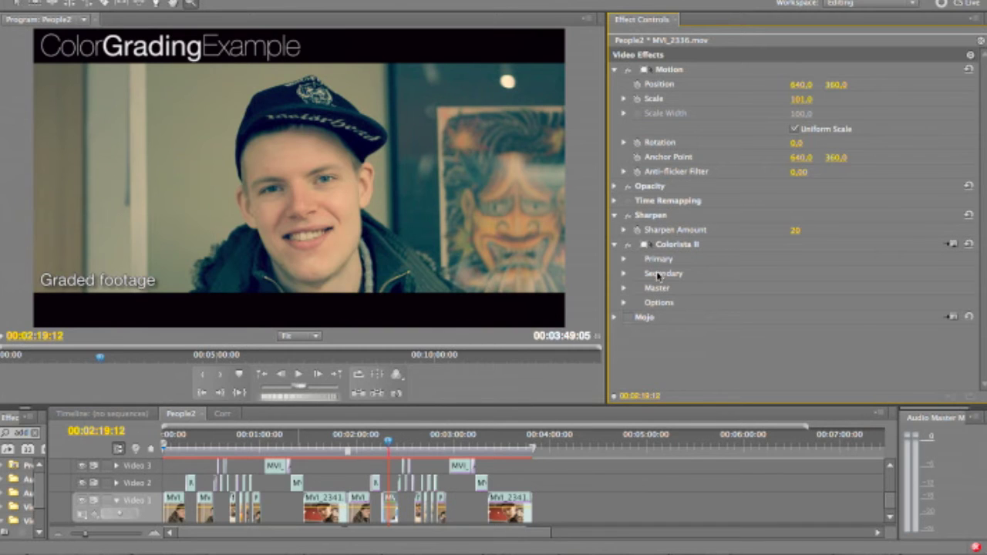
pyautogui.click(624, 260)
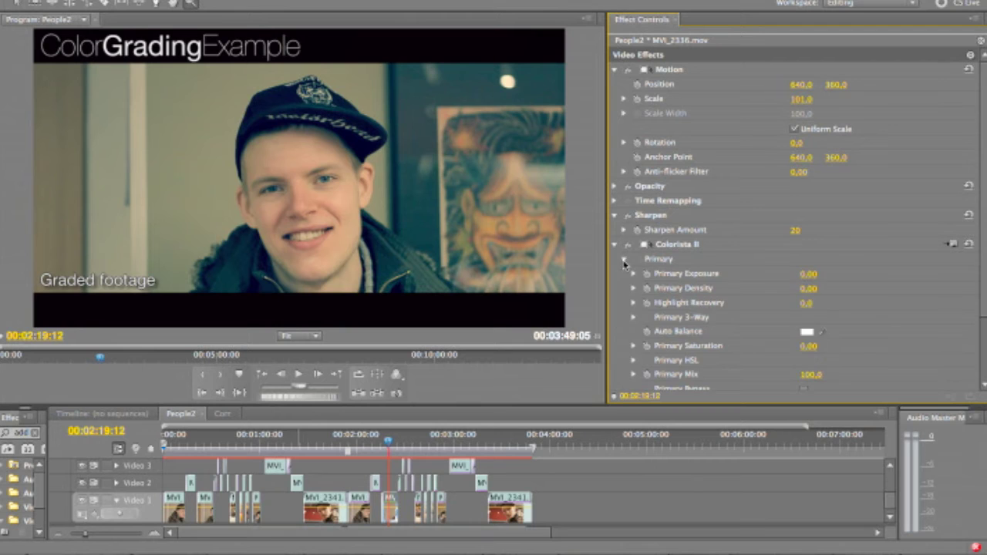
pyautogui.click(624, 260)
pyautogui.click(624, 273)
pyautogui.click(624, 274)
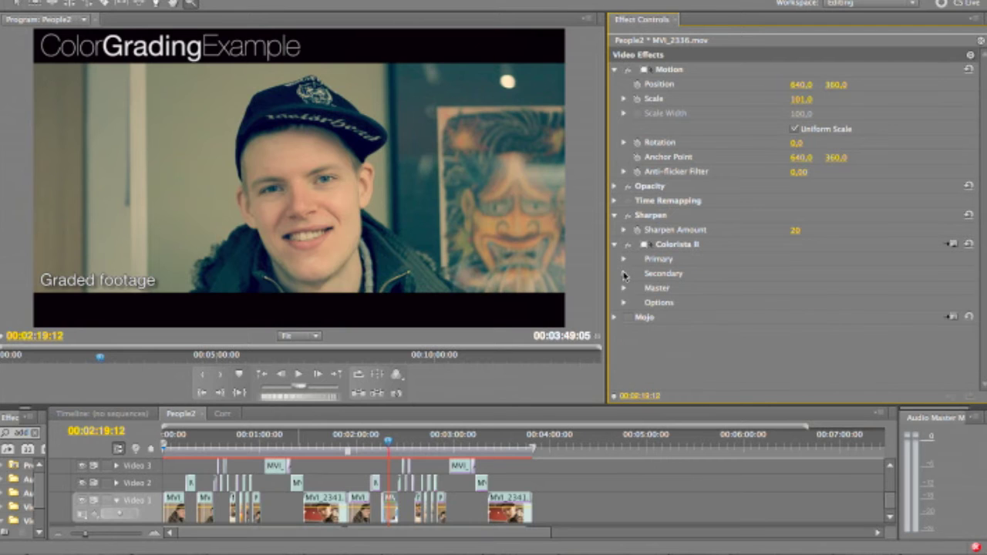
pyautogui.click(624, 289)
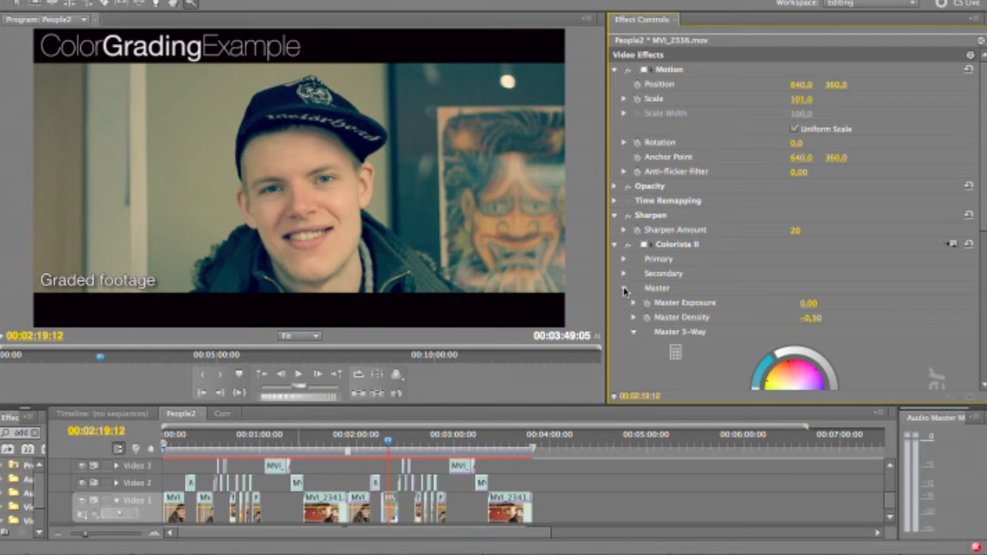
pyautogui.scroll(-5, 625, 291)
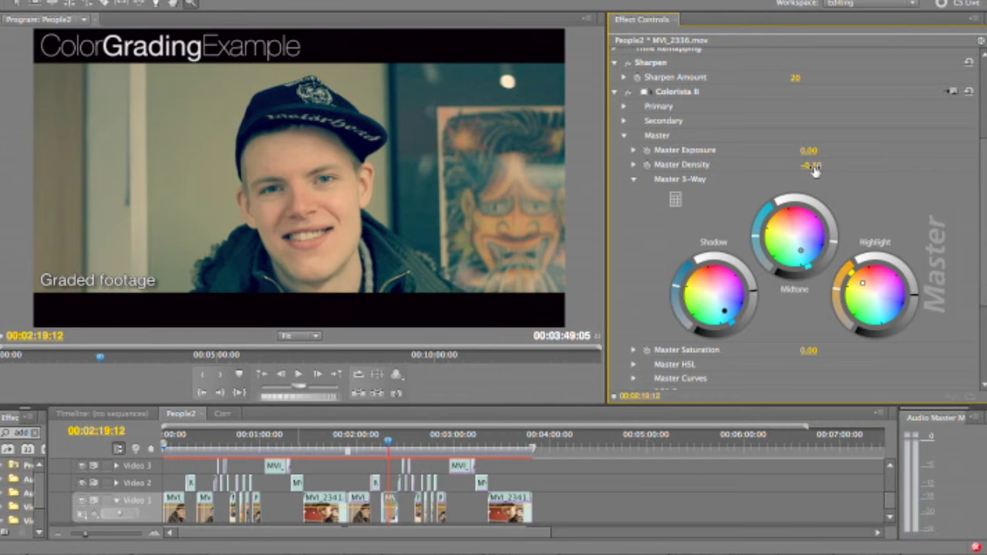
# Step: Test Master Density and Exposure, settling Density at -0.20 with Exposure at 0.00
pyautogui.moveTo(813, 167); pyautogui.dragTo(816, 170)
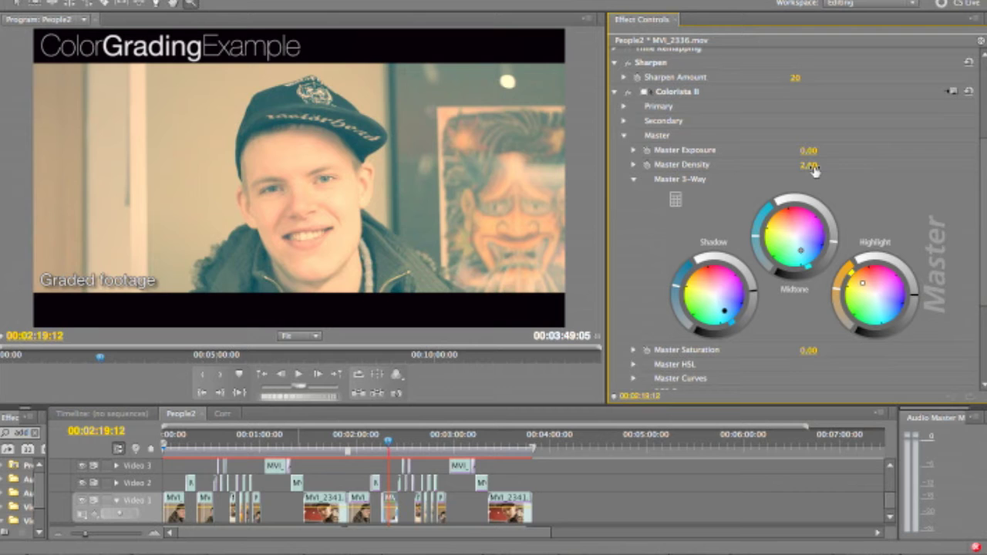
pyautogui.moveTo(815, 171); pyautogui.dragTo(815, 171)
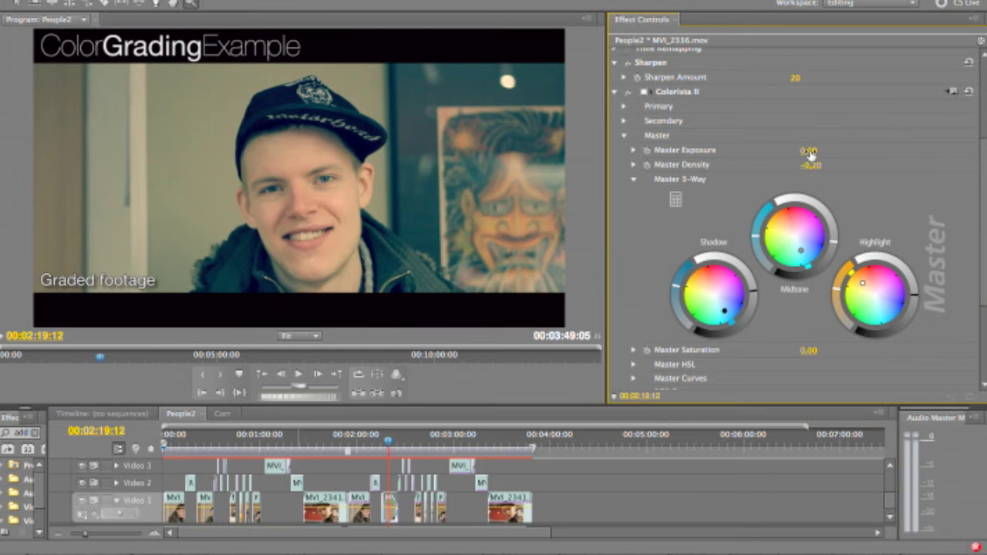
pyautogui.moveTo(810, 153); pyautogui.dragTo(819, 152)
pyautogui.moveTo(813, 169); pyautogui.dragTo(810, 172)
# Step: Nudge the Highlight wheel balance and raise the Shadow wheel level
pyautogui.click(863, 287)
pyautogui.moveTo(753, 292); pyautogui.dragTo(752, 293)
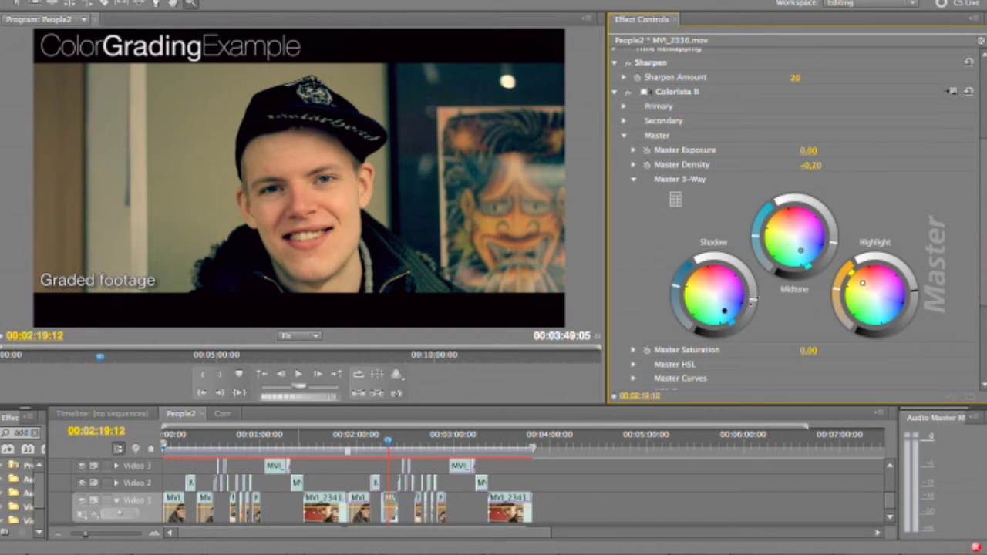
pyautogui.moveTo(752, 301); pyautogui.dragTo(753, 298)
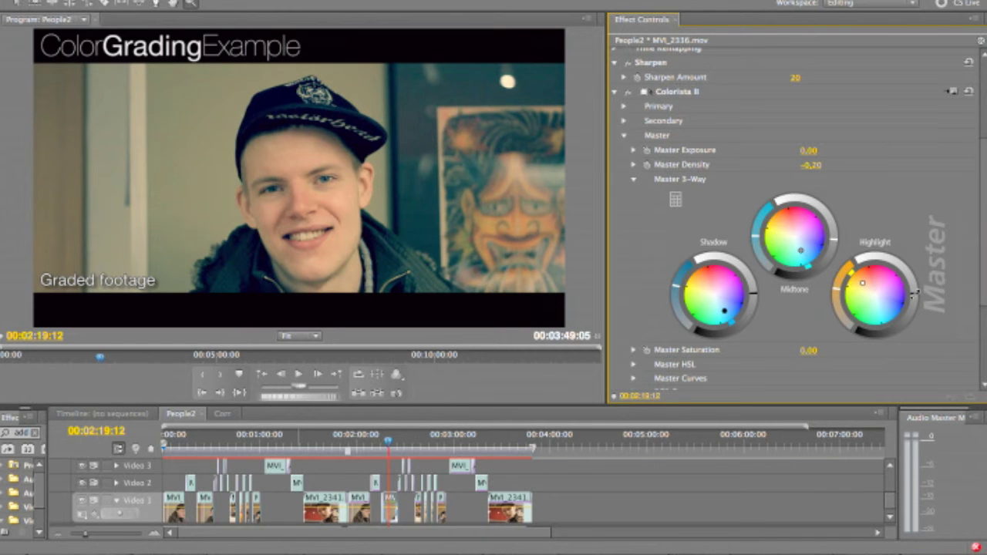
# Step: Collapse Colorista II's settings, then switch on and select the Mojo effect
pyautogui.click(624, 138)
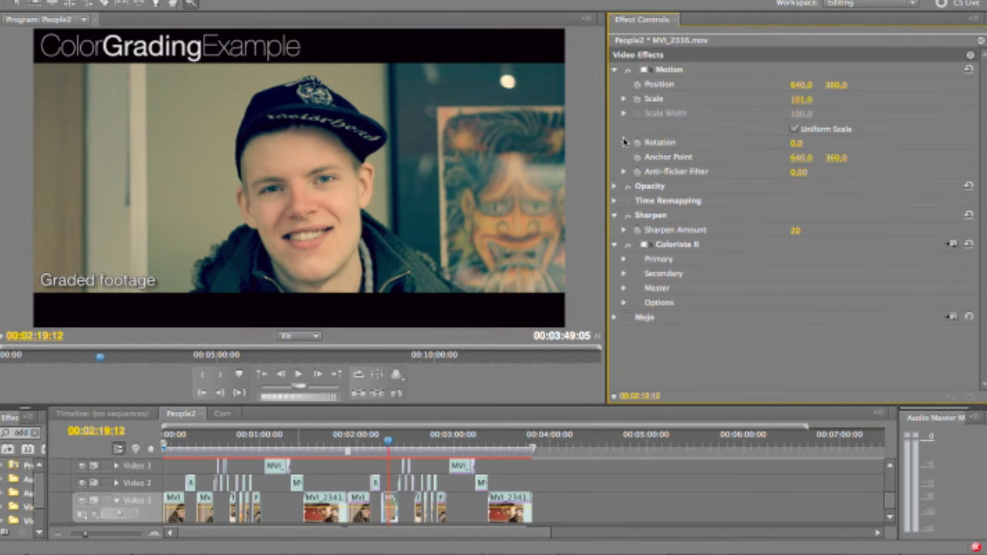
pyautogui.click(616, 245)
pyautogui.click(628, 260)
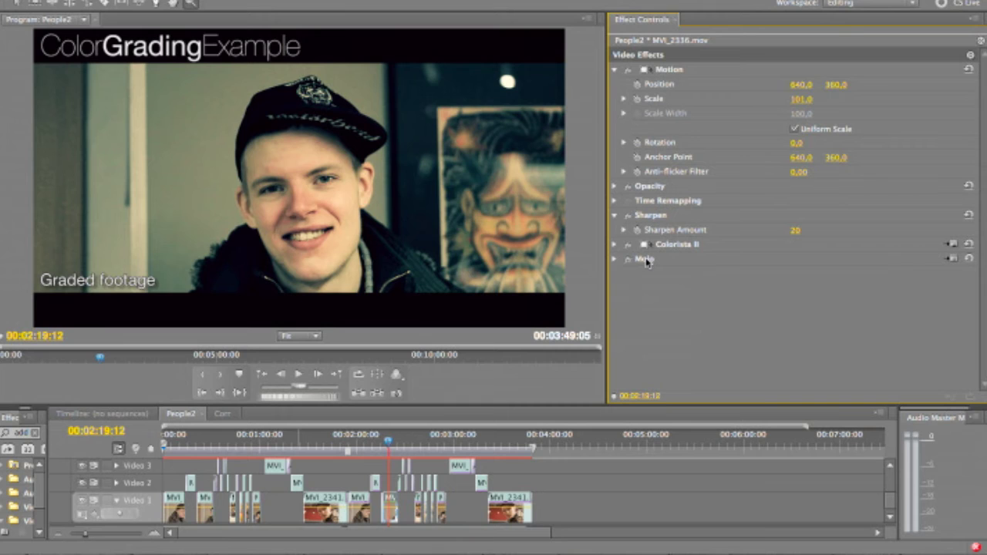
pyautogui.click(648, 263)
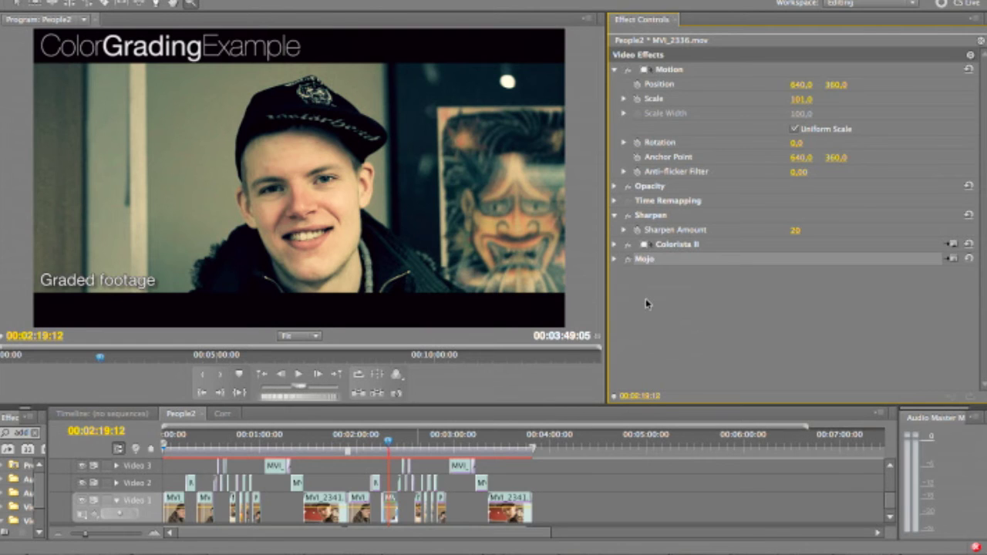
# Step: Toggle Colorista II and Mojo off and on to compare, leaving both enabled
pyautogui.click(627, 244)
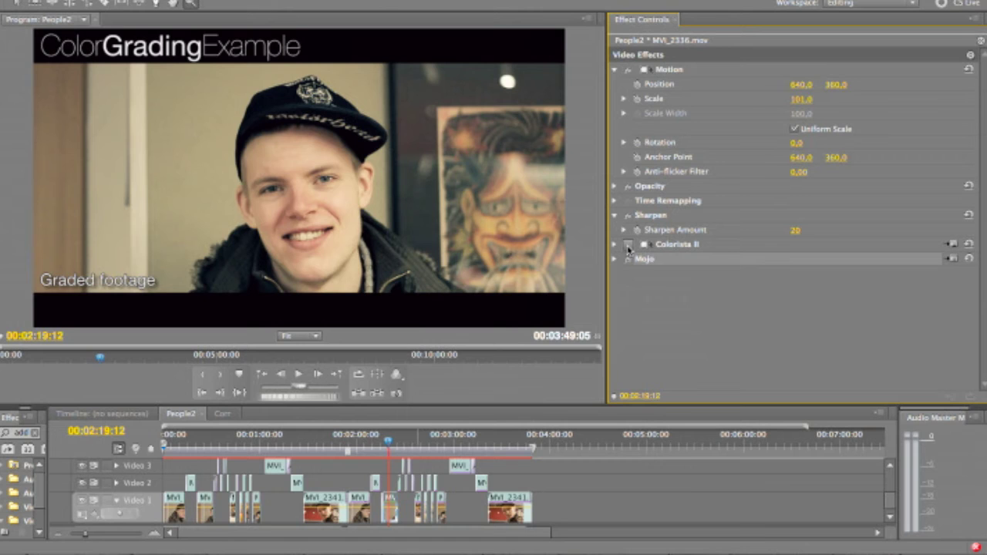
pyautogui.click(629, 246)
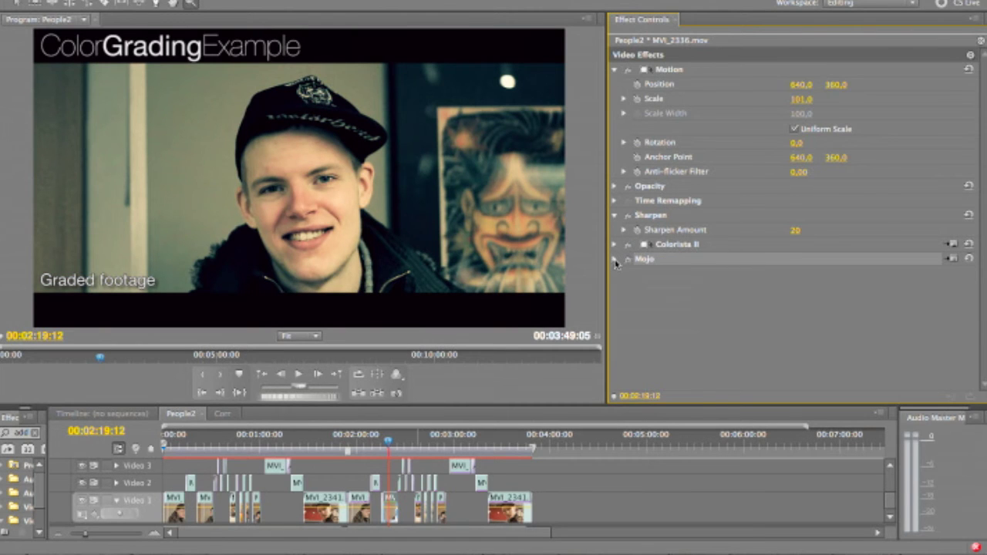
pyautogui.click(615, 260)
pyautogui.click(616, 260)
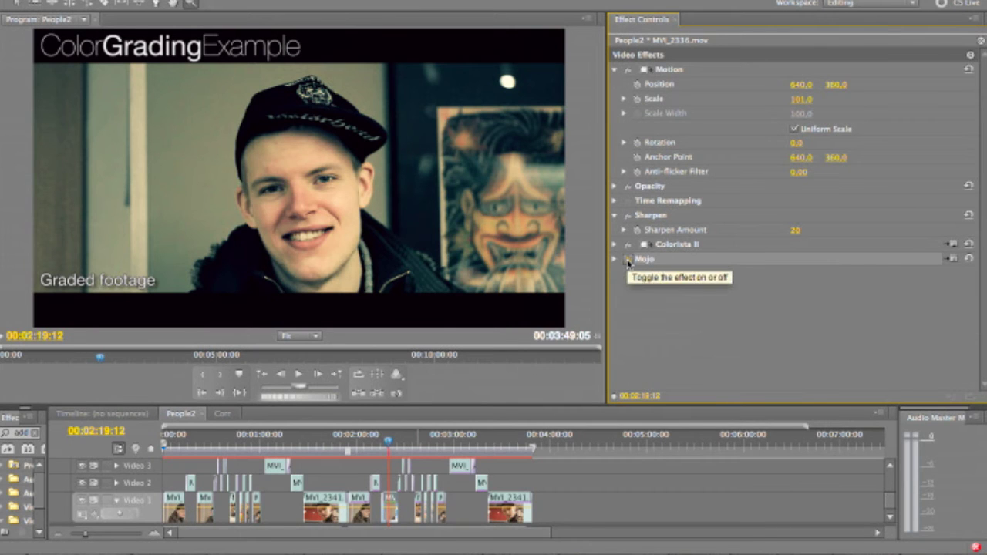
pyautogui.click(628, 260)
pyautogui.click(628, 245)
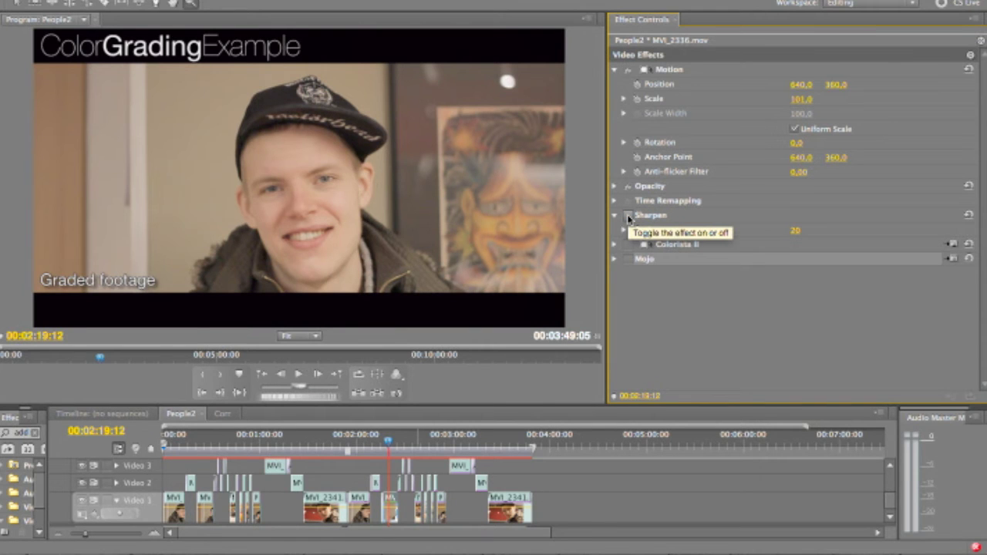
pyautogui.click(628, 245)
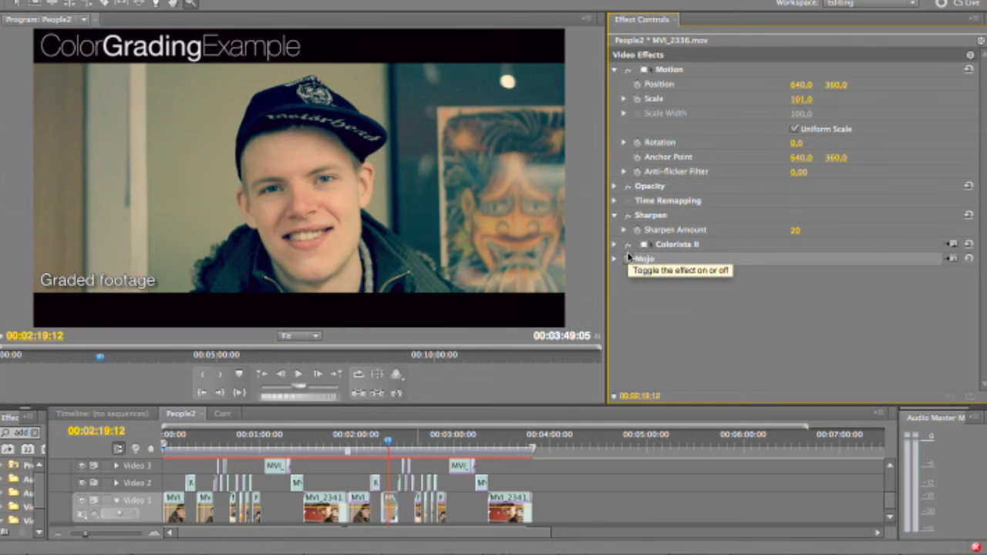
pyautogui.click(628, 259)
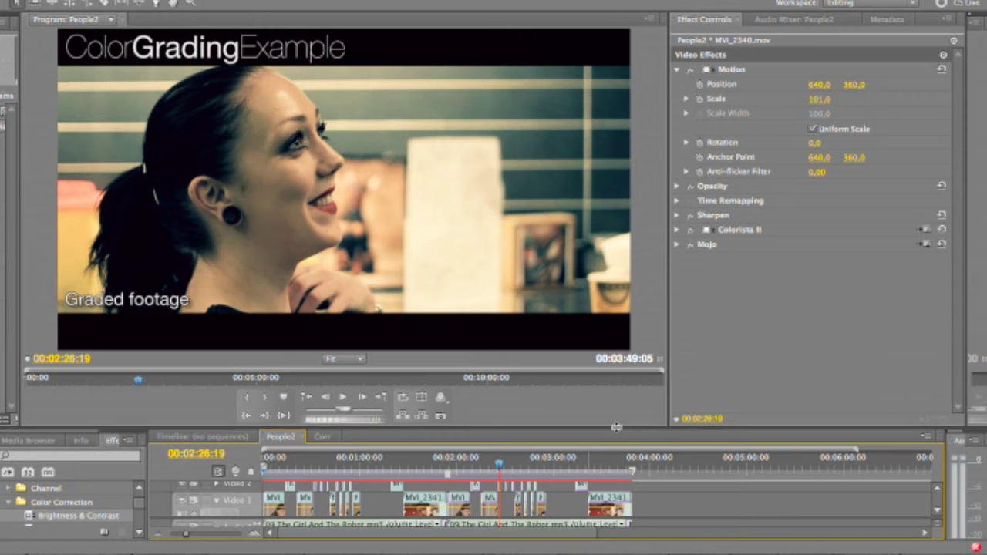
# Step: Expand Colorista II on MVI_2340 and widen the Effect Controls panel so the 3-Way wheels fit
pyautogui.click(740, 230)
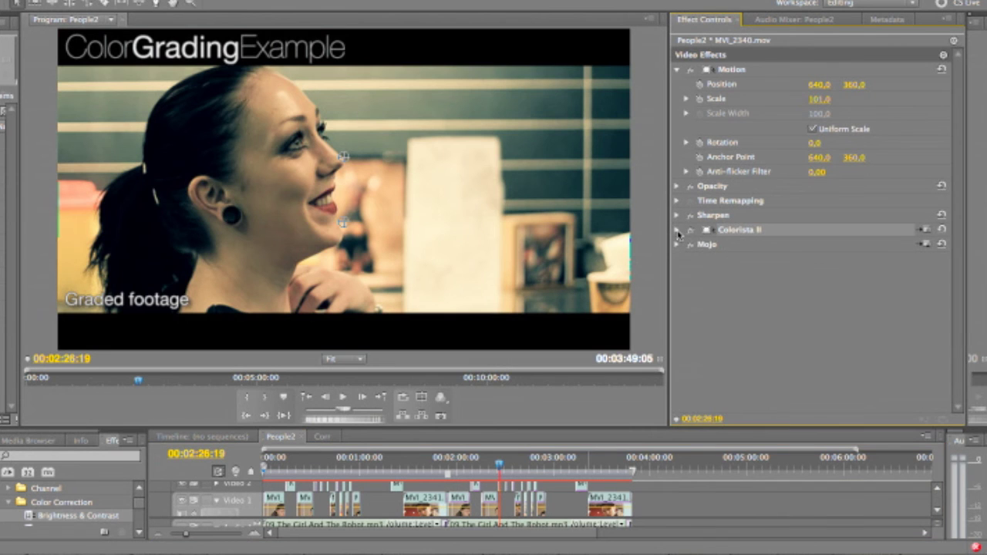
pyautogui.click(677, 230)
pyautogui.scroll(-1, 700, 314)
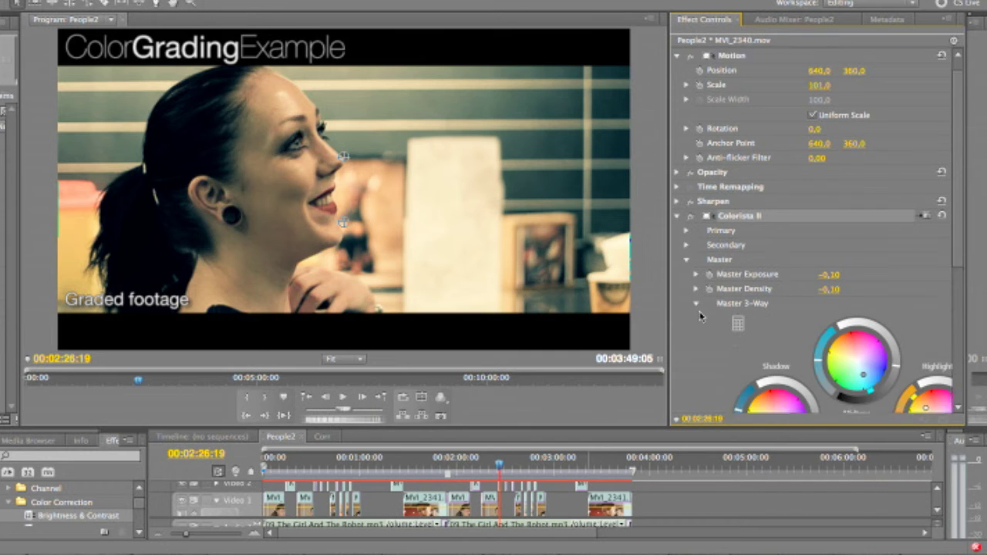
pyautogui.scroll(-3, 700, 315)
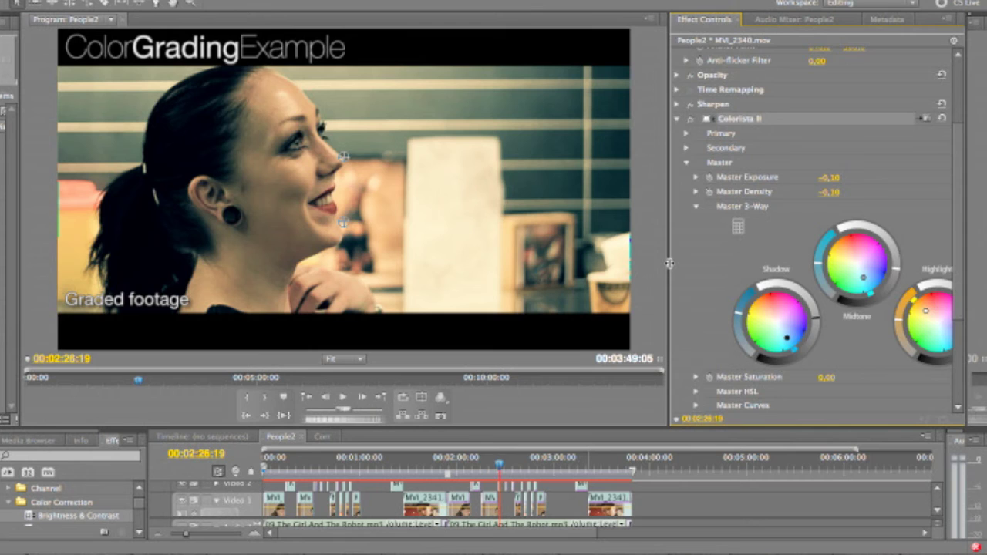
pyautogui.moveTo(669, 263); pyautogui.dragTo(630, 267)
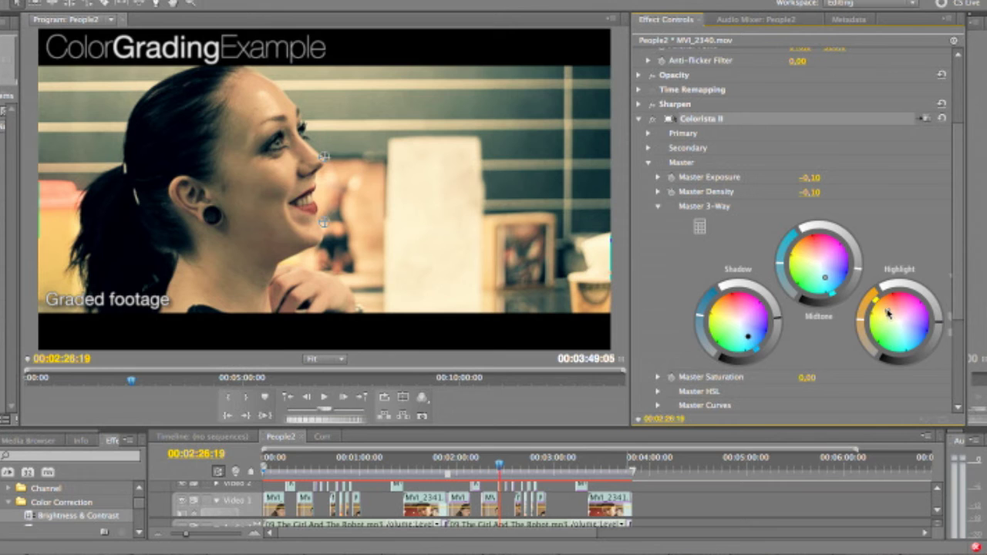
# Step: Shift the highlights toward yellow, cool the shadows, and try then revert a midtone shift
pyautogui.moveTo(887, 313); pyautogui.dragTo(890, 302)
pyautogui.moveTo(884, 312); pyautogui.dragTo(884, 317)
pyautogui.moveTo(755, 338); pyautogui.dragTo(749, 337)
pyautogui.moveTo(833, 281); pyautogui.dragTo(827, 278)
# Step: Lift the shadow level, brighten the midtones, and lower the highlights for more contrast
pyautogui.moveTo(777, 316); pyautogui.dragTo(777, 316)
pyautogui.moveTo(778, 314); pyautogui.dragTo(777, 317)
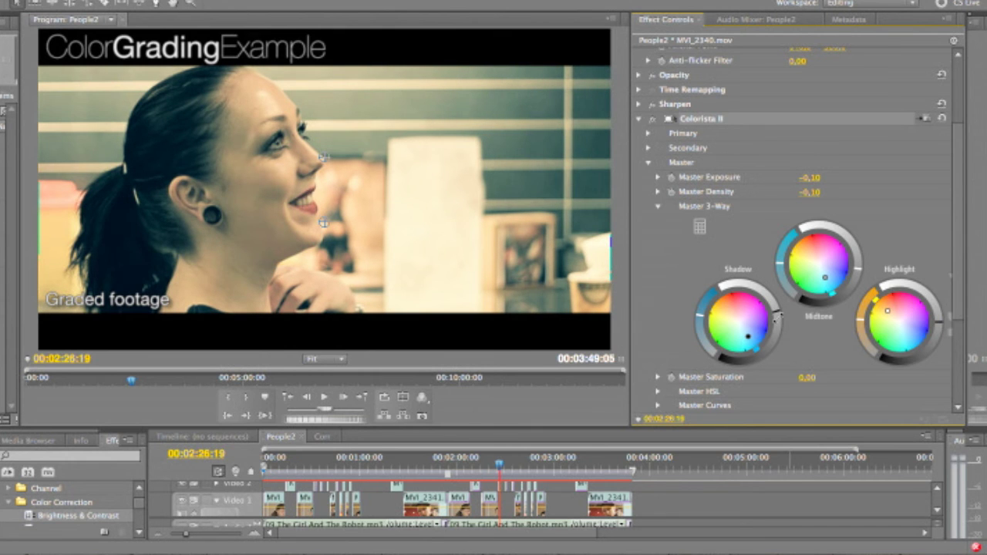
pyautogui.moveTo(777, 316); pyautogui.dragTo(779, 318)
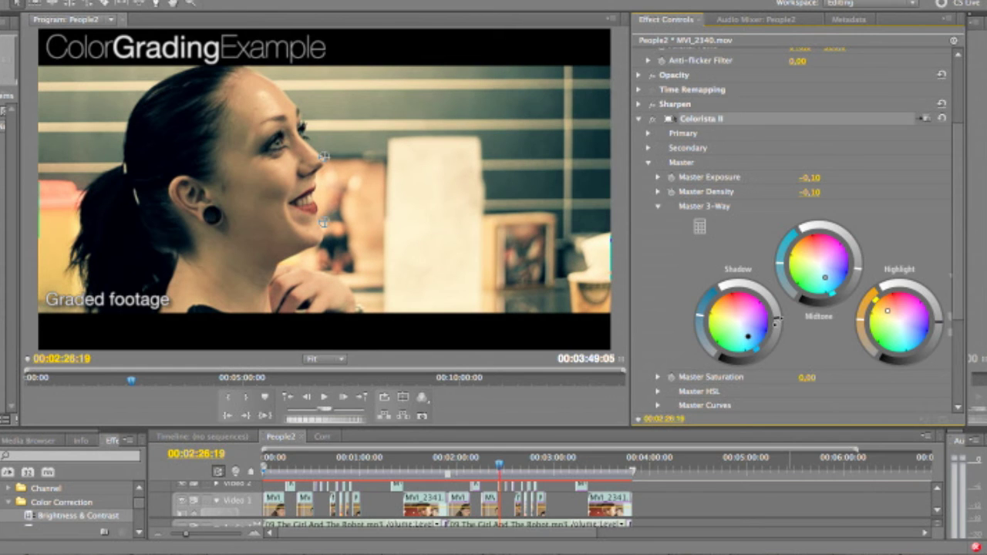
pyautogui.moveTo(862, 267); pyautogui.dragTo(858, 275)
pyautogui.moveTo(940, 322); pyautogui.dragTo(942, 318)
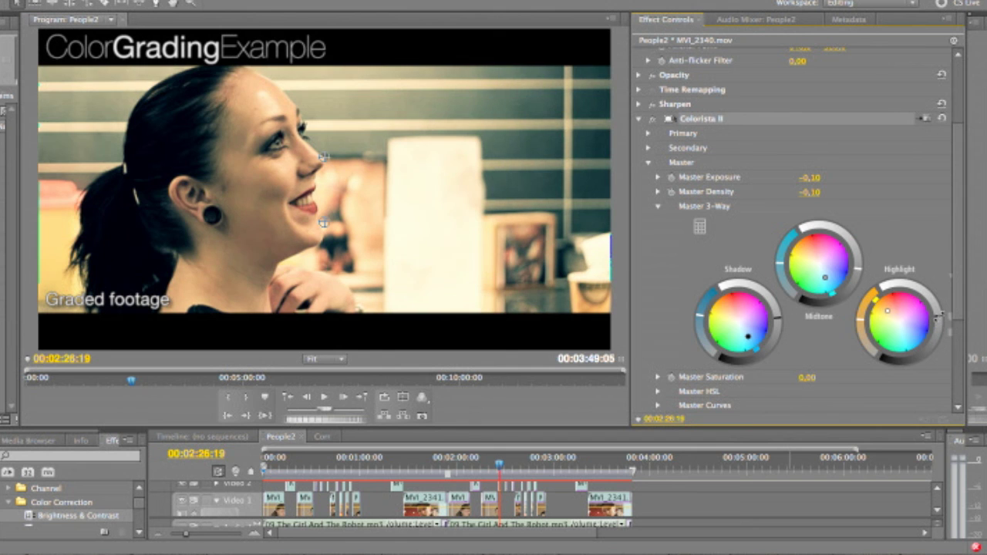
pyautogui.moveTo(937, 316); pyautogui.dragTo(940, 327)
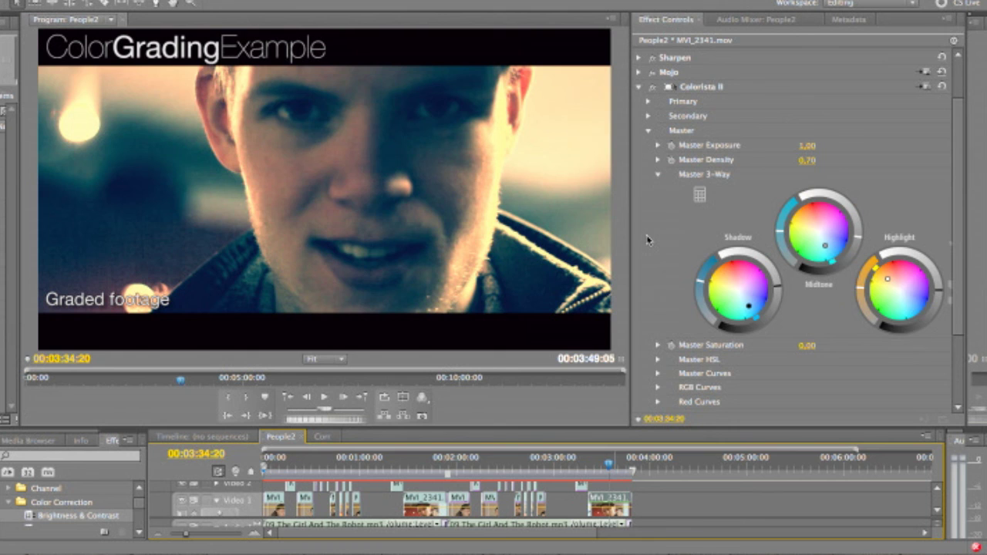
pyautogui.click(649, 130)
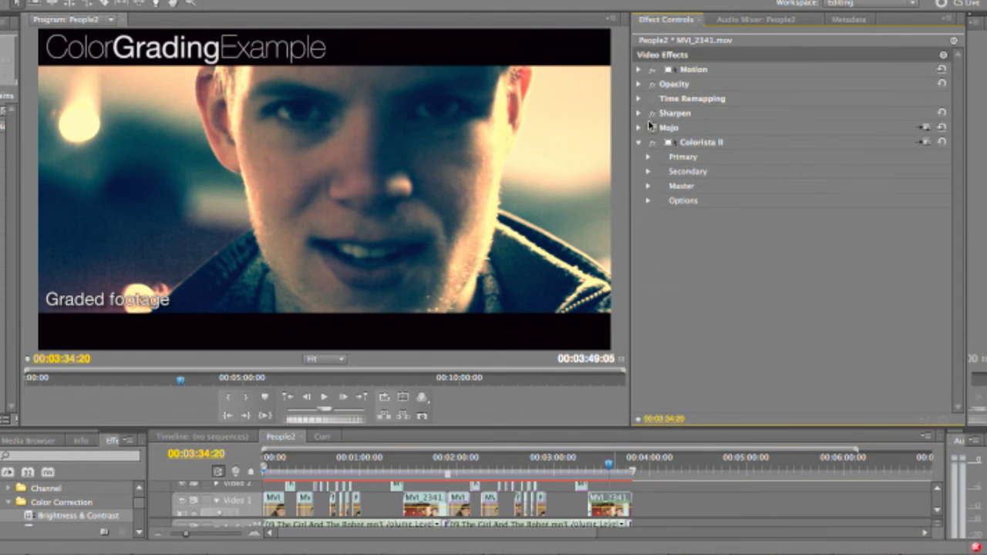
pyautogui.click(652, 128)
pyautogui.click(651, 143)
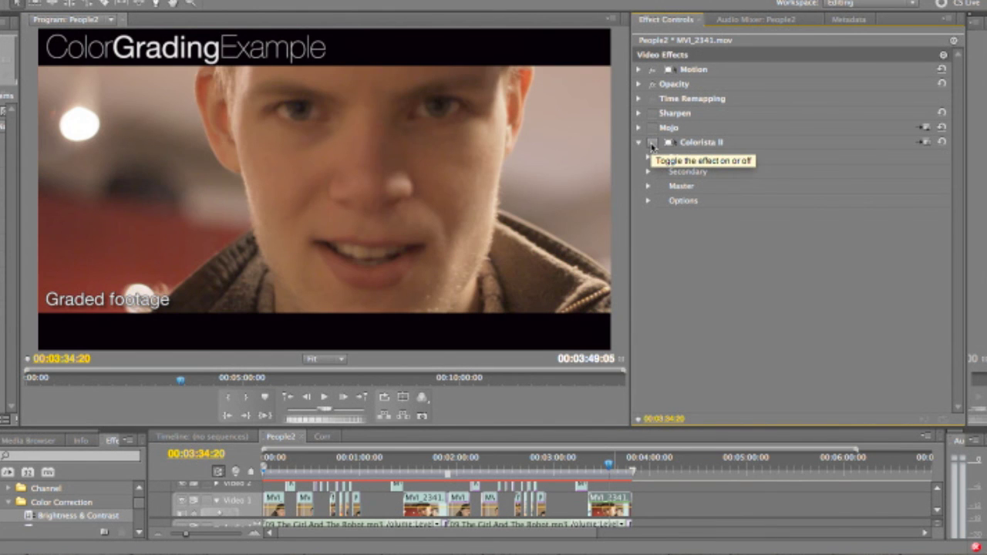
pyautogui.click(652, 143)
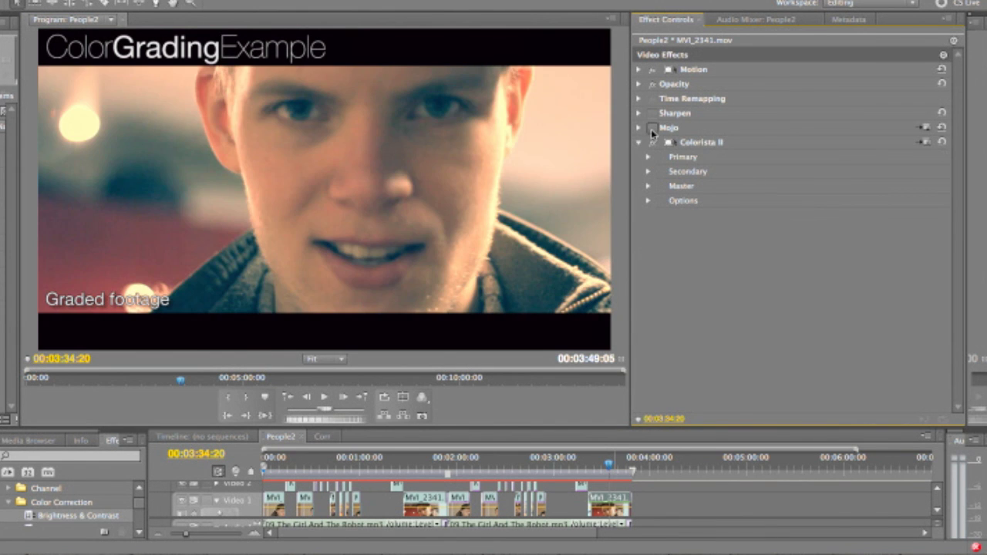
pyautogui.click(652, 128)
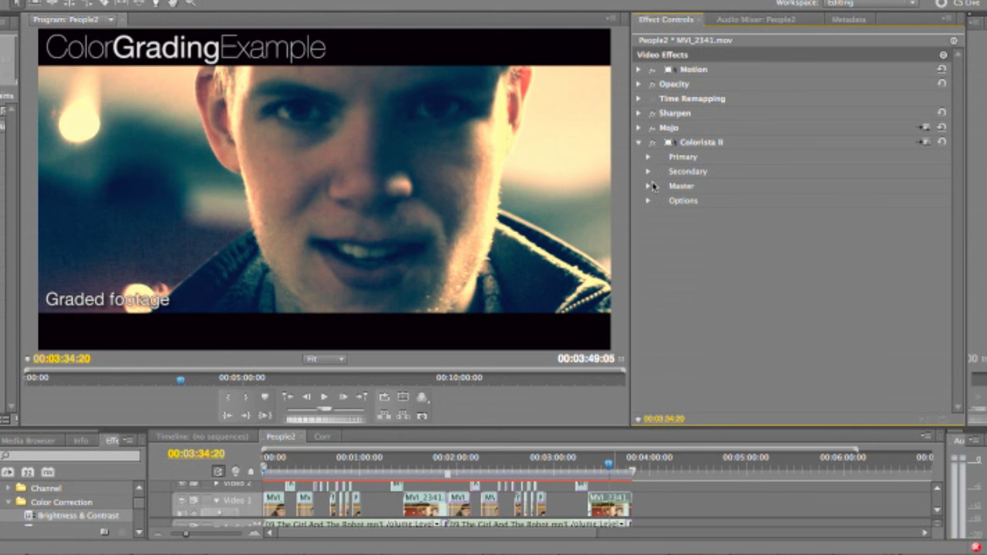
pyautogui.click(639, 128)
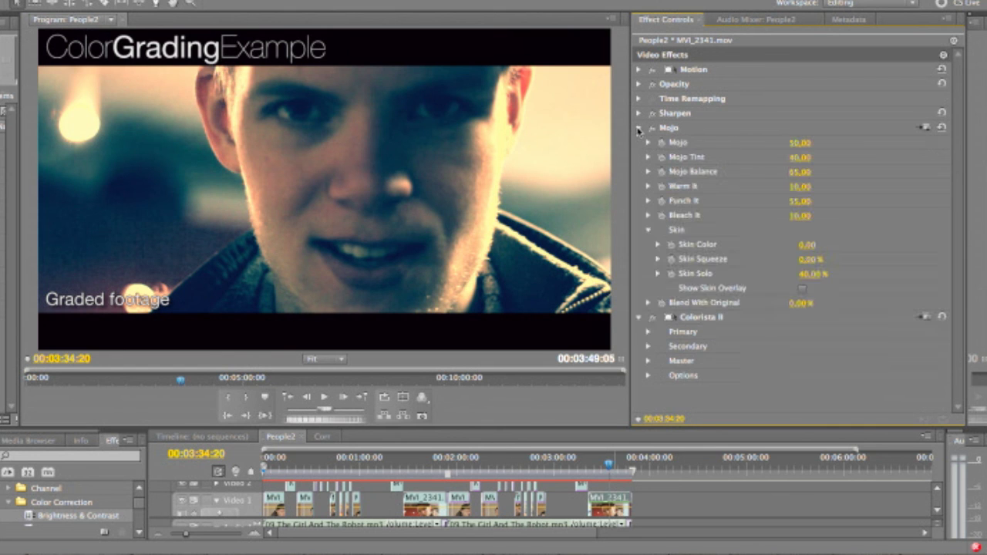
pyautogui.click(639, 129)
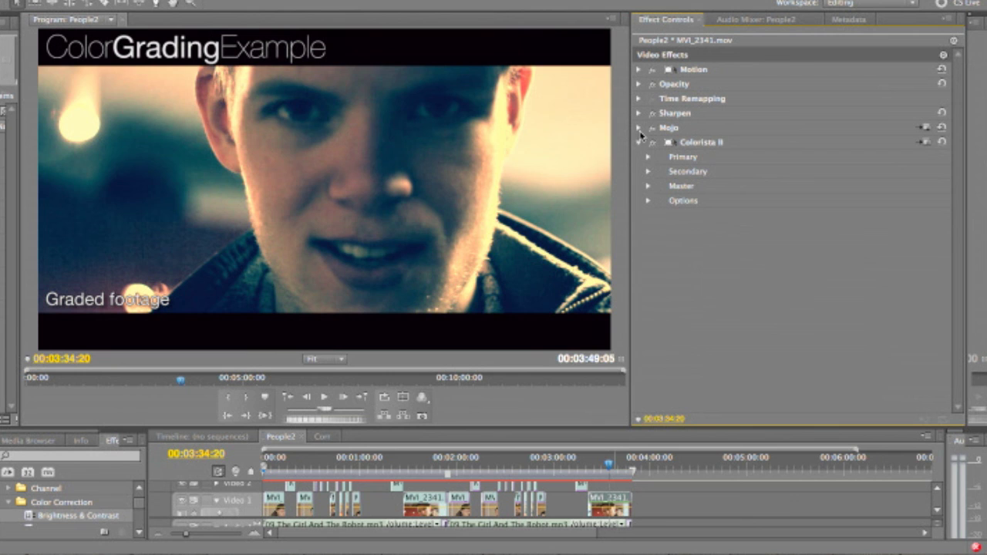
# Step: Expand Colorista II's Master group and set Master Exposure to 1.00
pyautogui.click(647, 186)
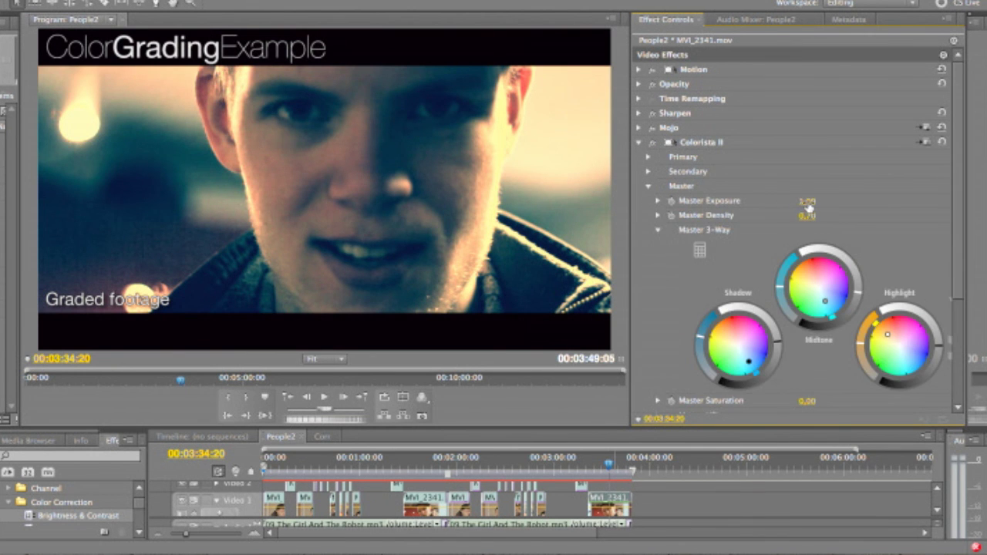
pyautogui.moveTo(808, 206); pyautogui.dragTo(808, 207)
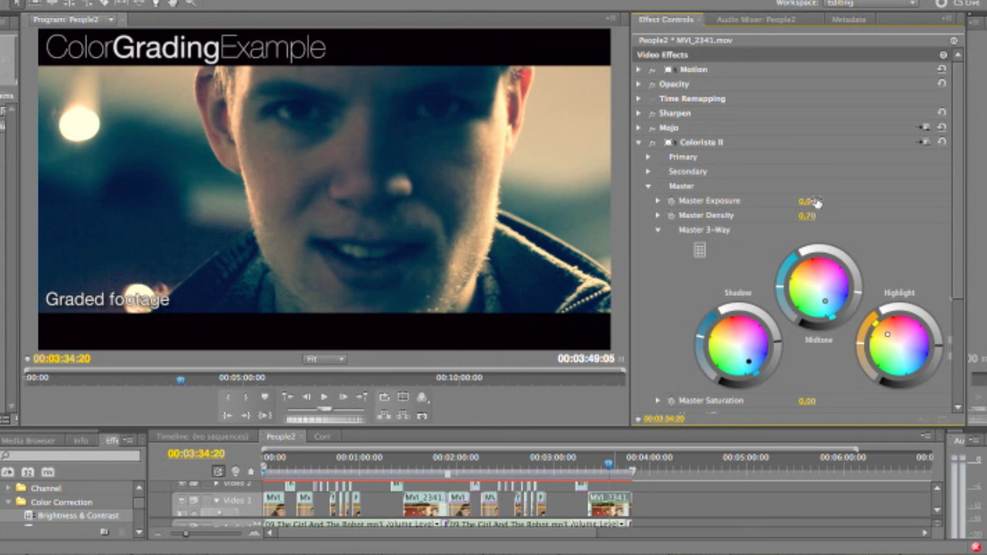
pyautogui.click(814, 202)
pyautogui.write('1')
pyautogui.press('Return')
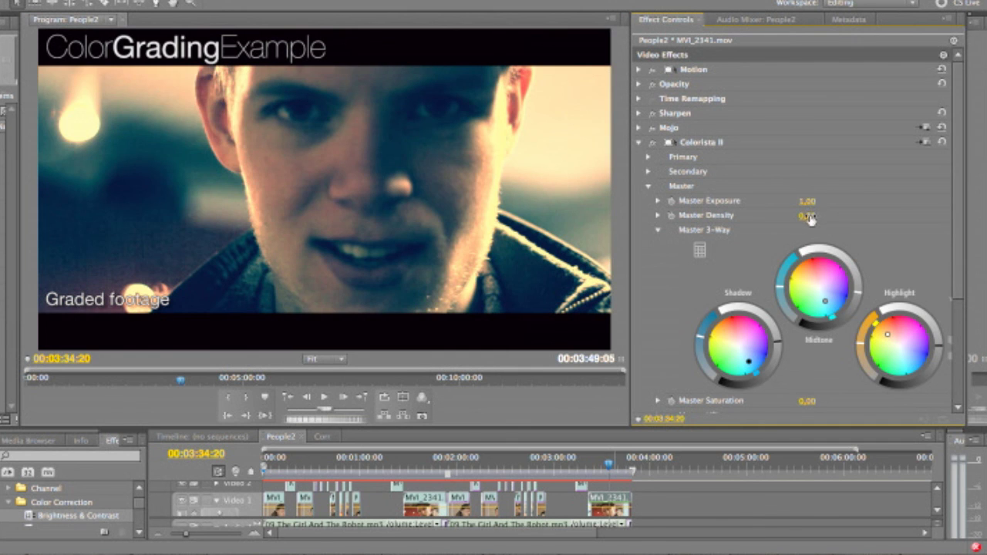
# Step: Zero Master Density and Exposure to compare, then undo both back to 0.70 and 1.00
pyautogui.click(809, 218)
pyautogui.write('0')
pyautogui.press('Return')
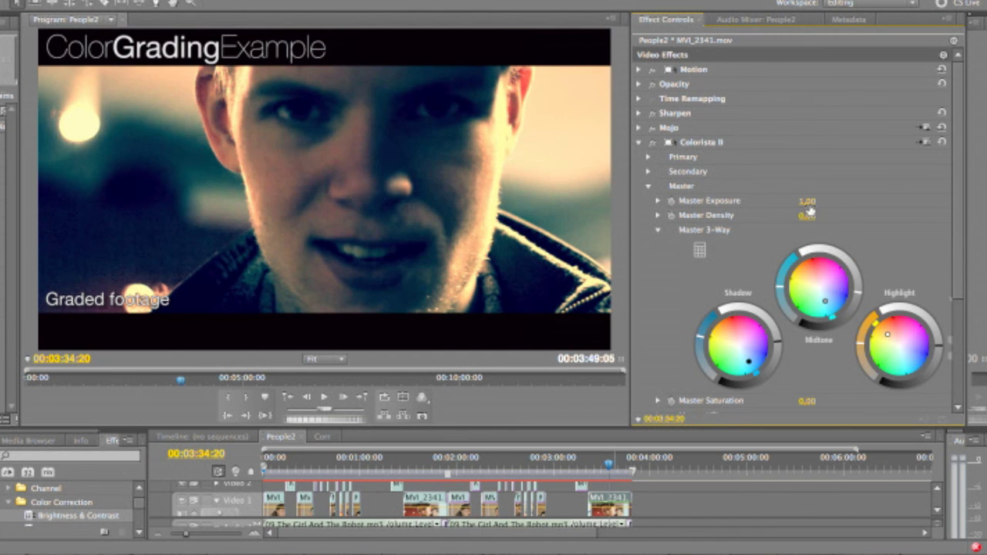
pyautogui.click(812, 201)
pyautogui.write('0')
pyautogui.press('Return')
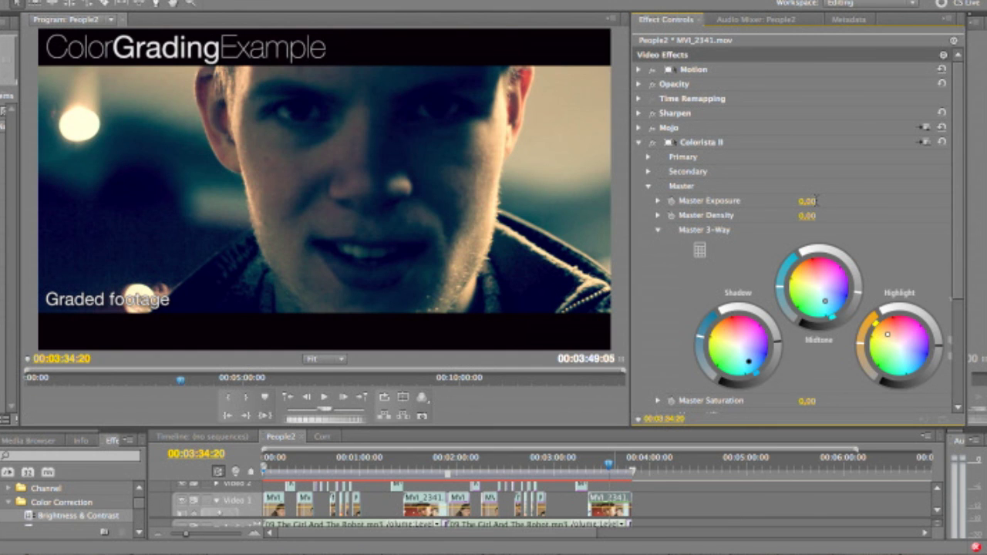
pyautogui.hotkey('ctrl', 'z')
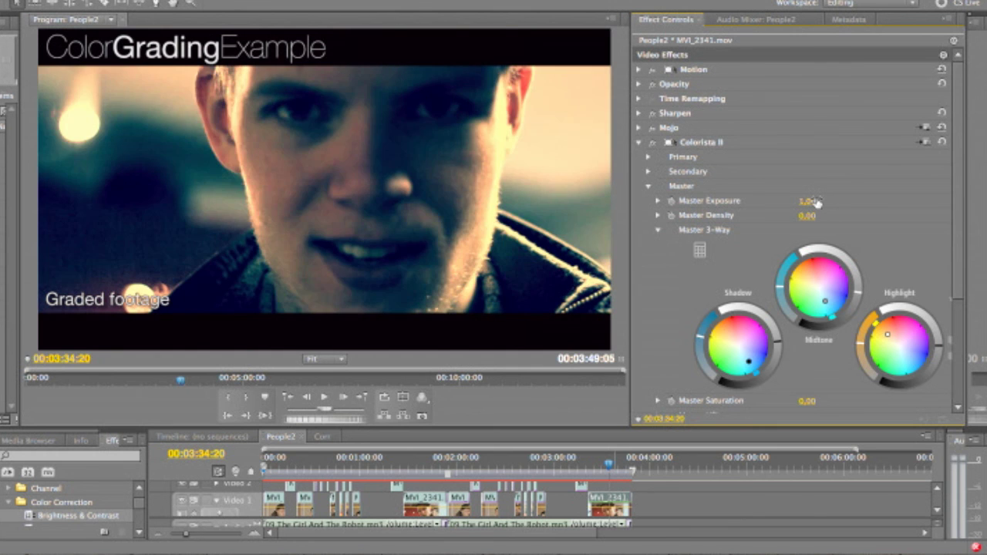
pyautogui.hotkey('ctrl', 'z')
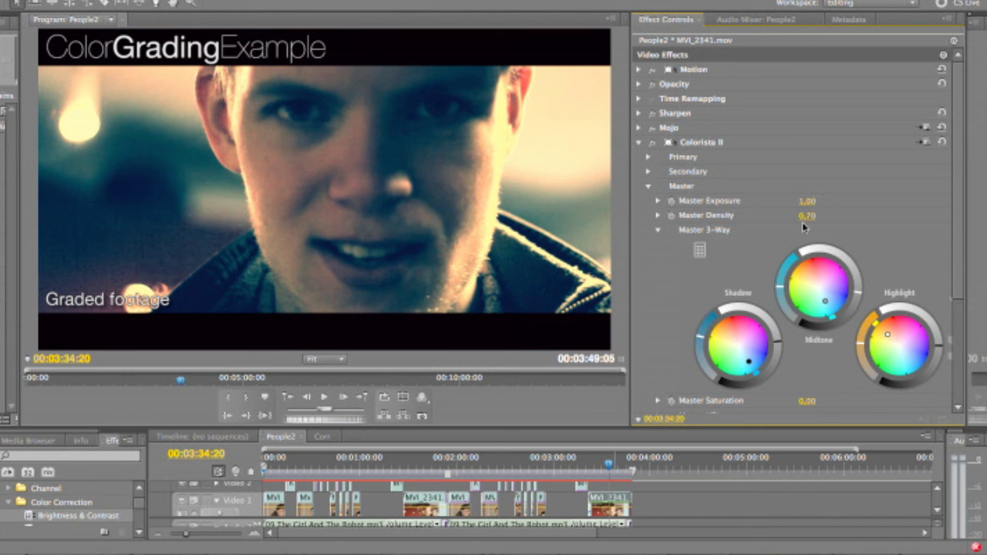